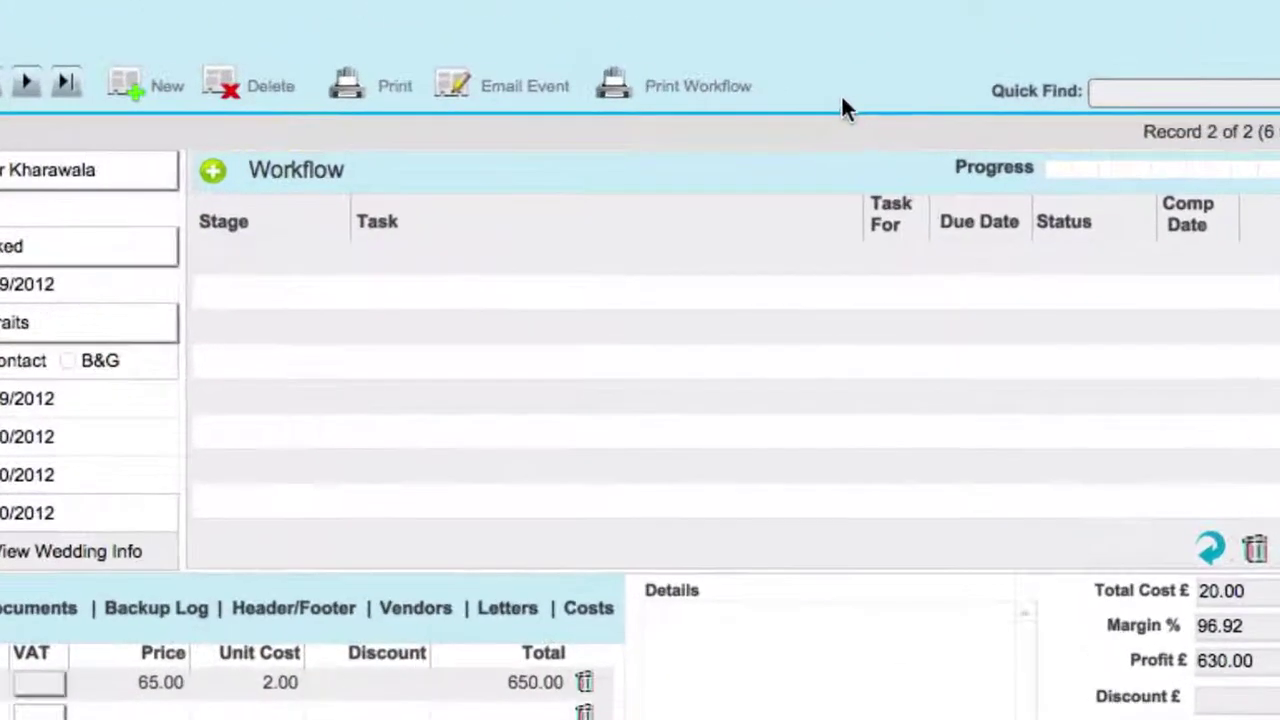
Add the workflow task "Re confirm job date with client" to the event, assigned to a staff member, with date type Event Date
left_click(210, 170)
left_click(797, 331)
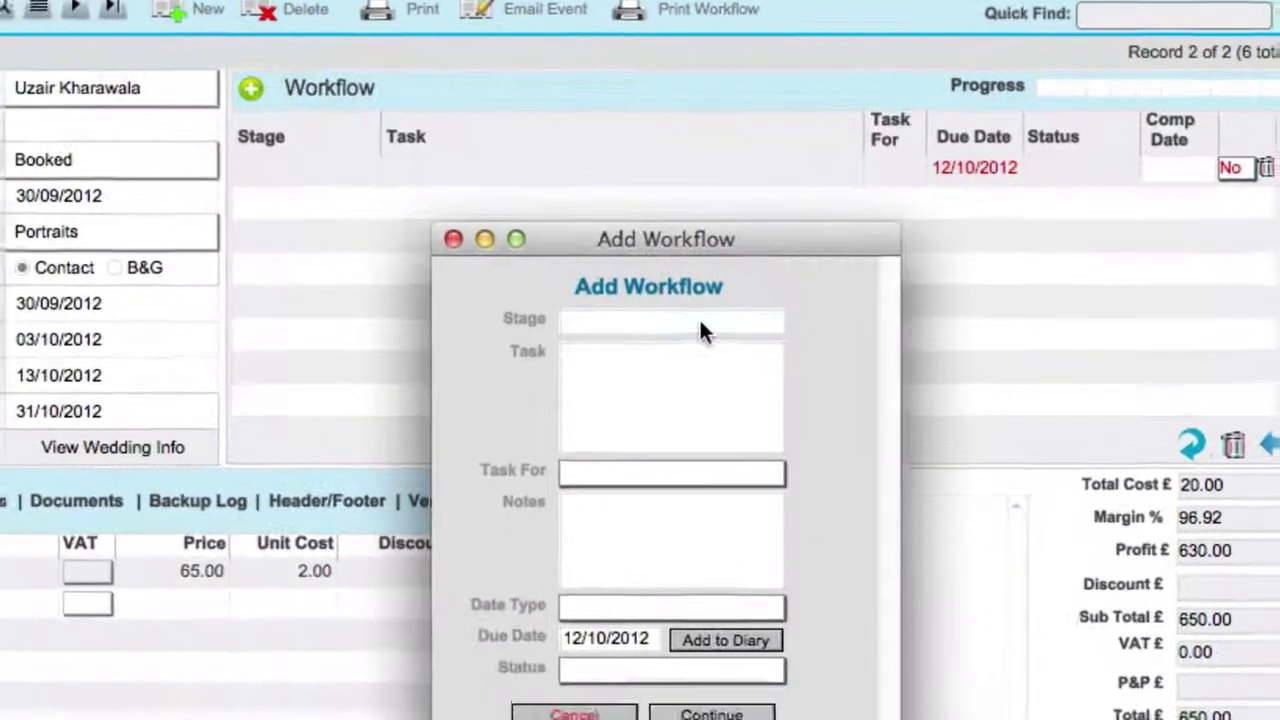
left_click(690, 417)
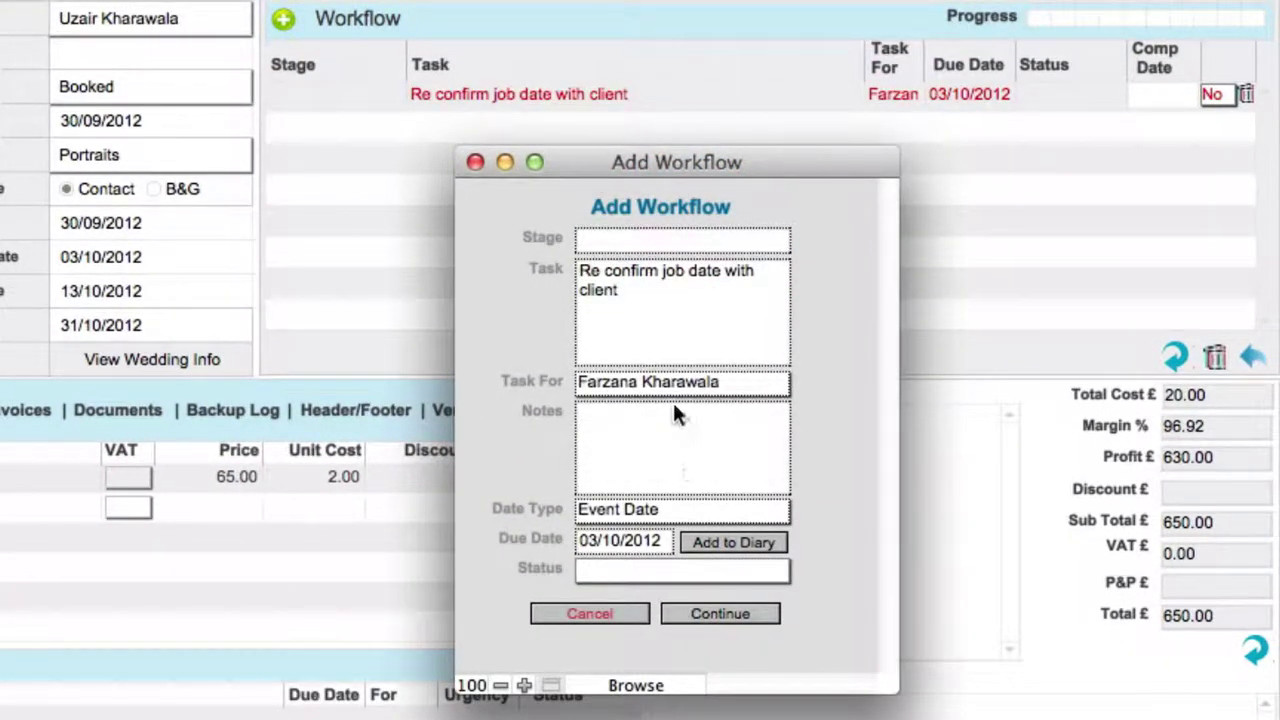
left_click(712, 614)
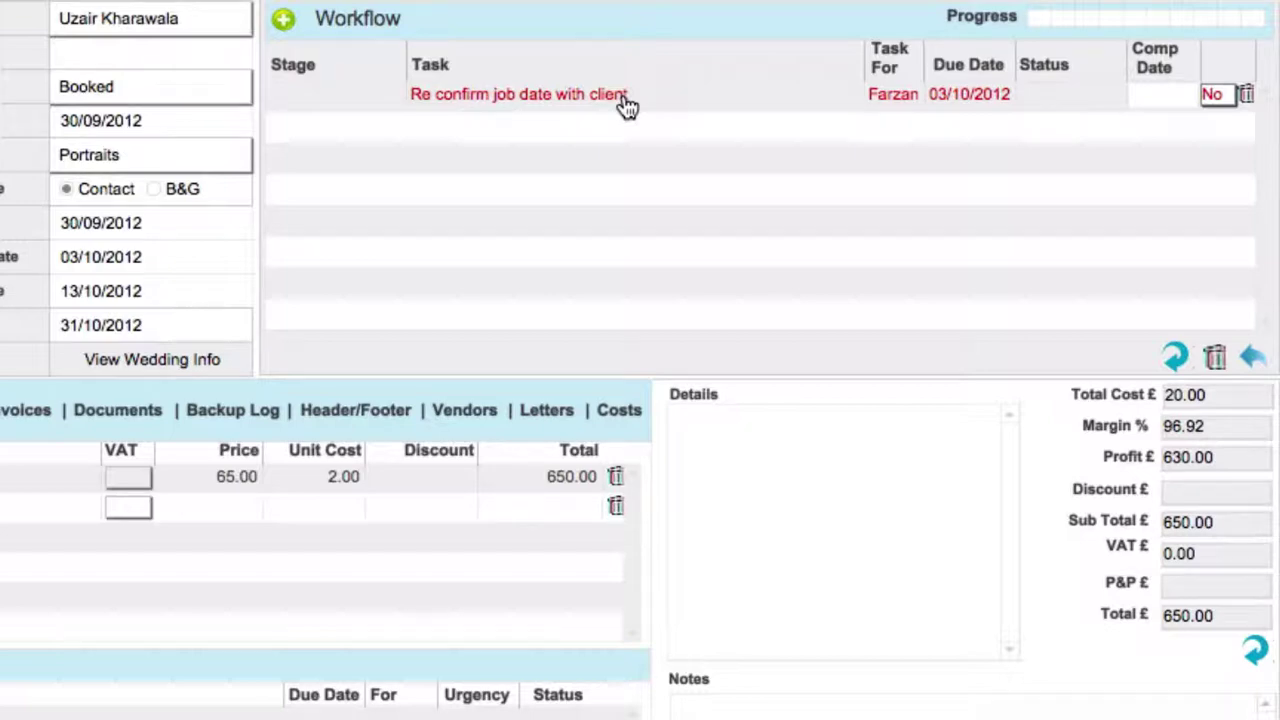
Set the due date of the "Re confirm job date with client" task to 24/10/2012, and delete that task from the workflow
left_click(977, 92)
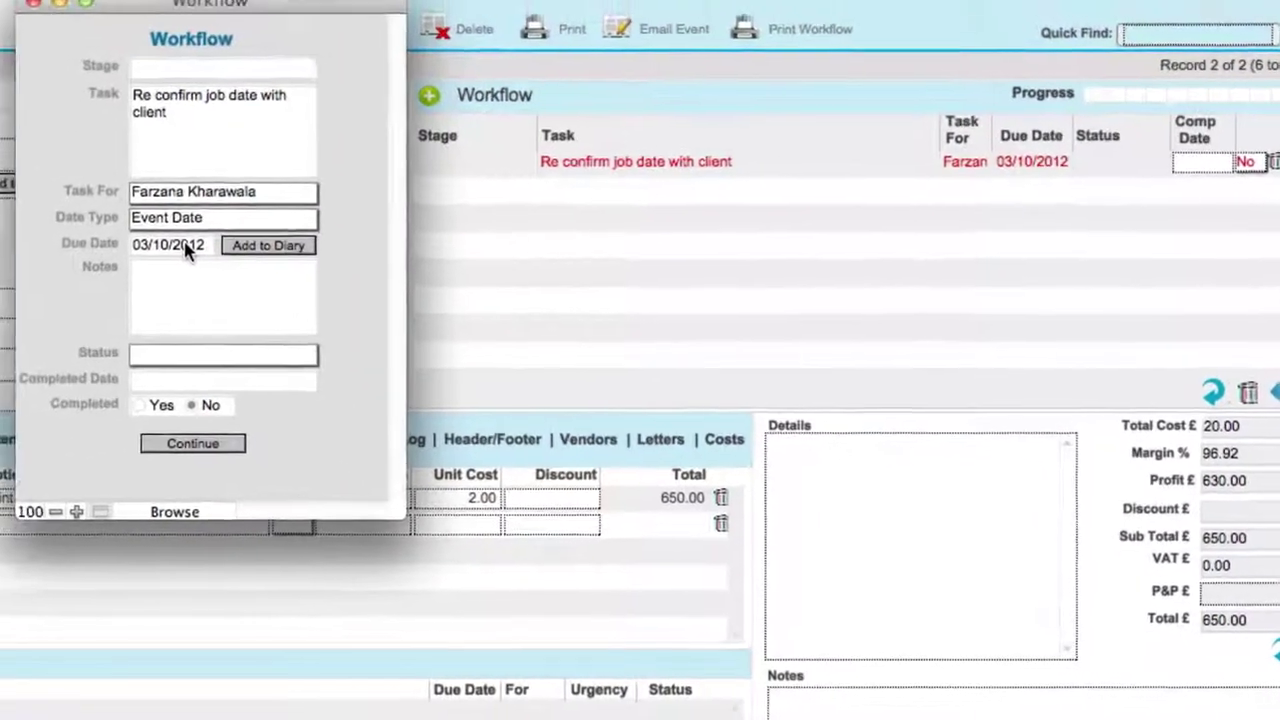
left_click(35, 201)
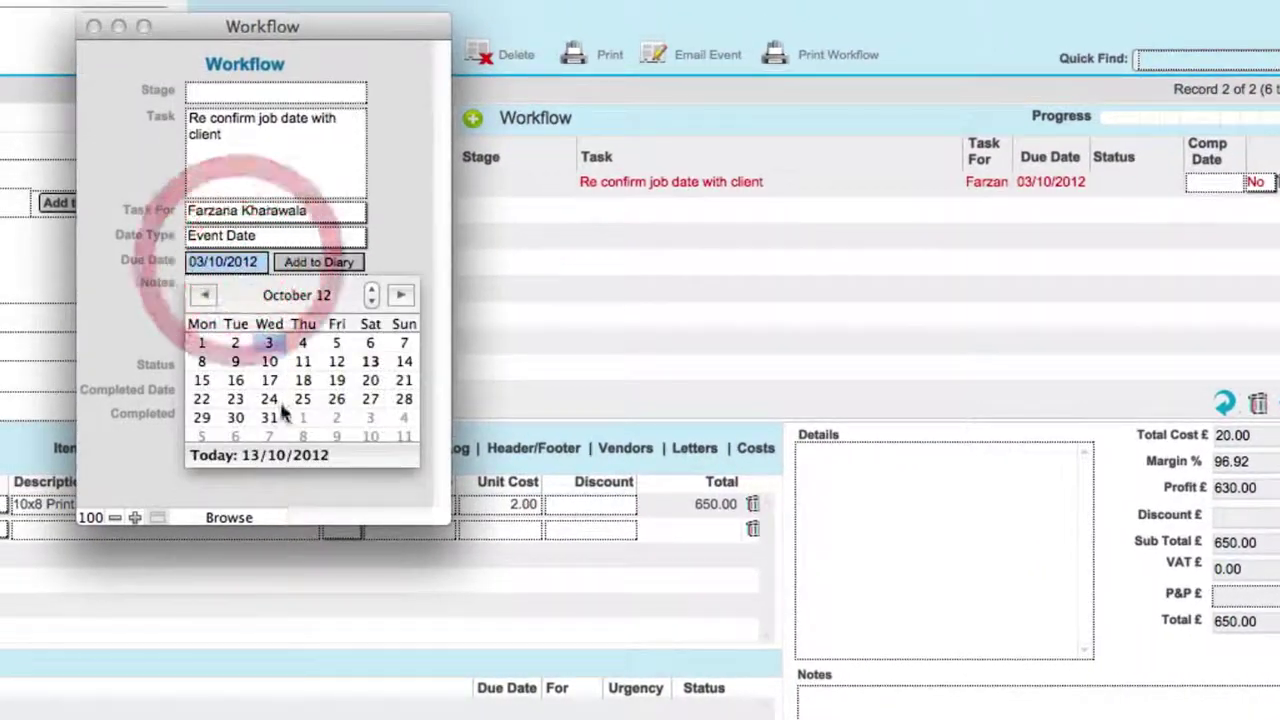
left_click(269, 399)
left_click(329, 453)
left_click(249, 451)
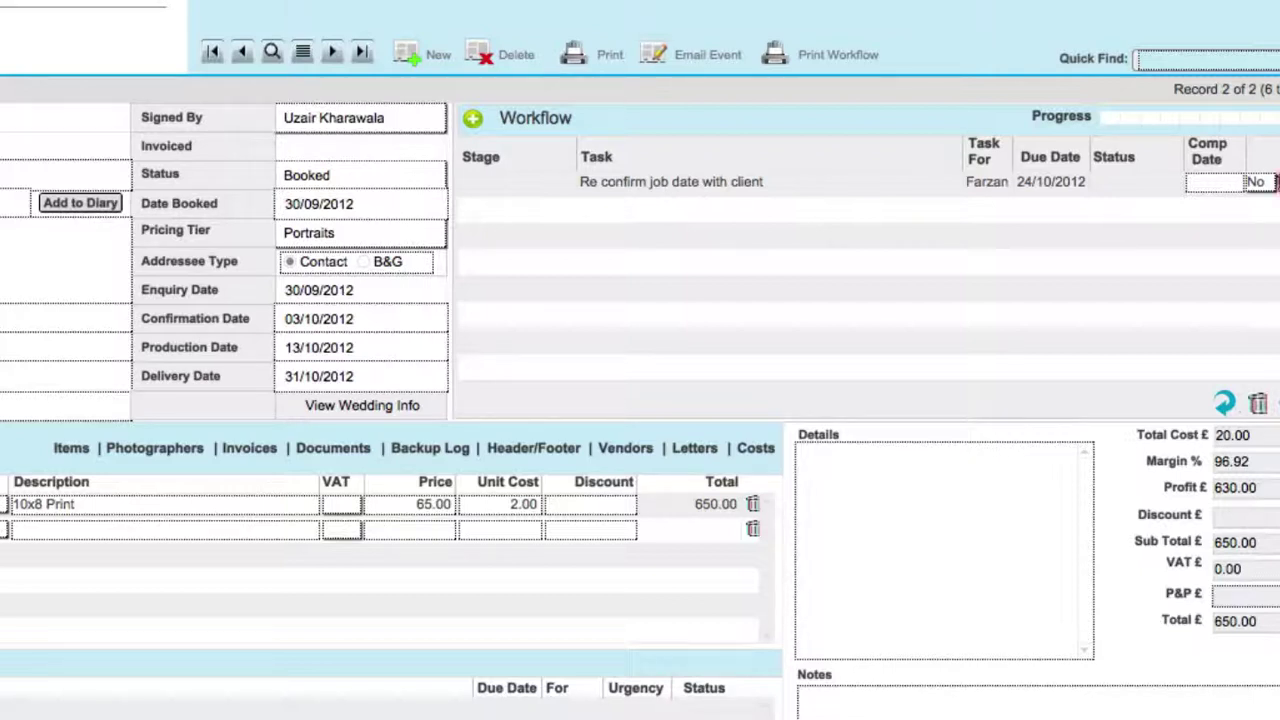
left_click(1272, 182)
left_click(850, 486)
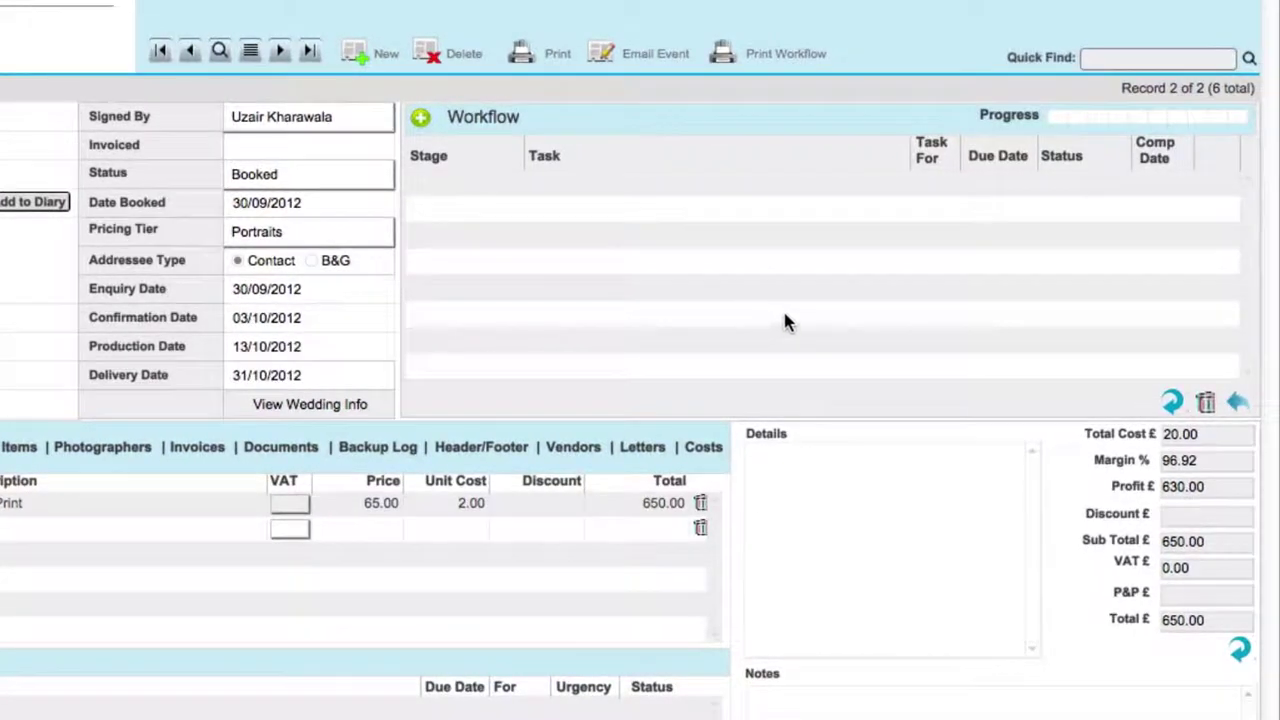
Import the Portraits base workflow from Internal into the Family Portraits event
left_click(1238, 404)
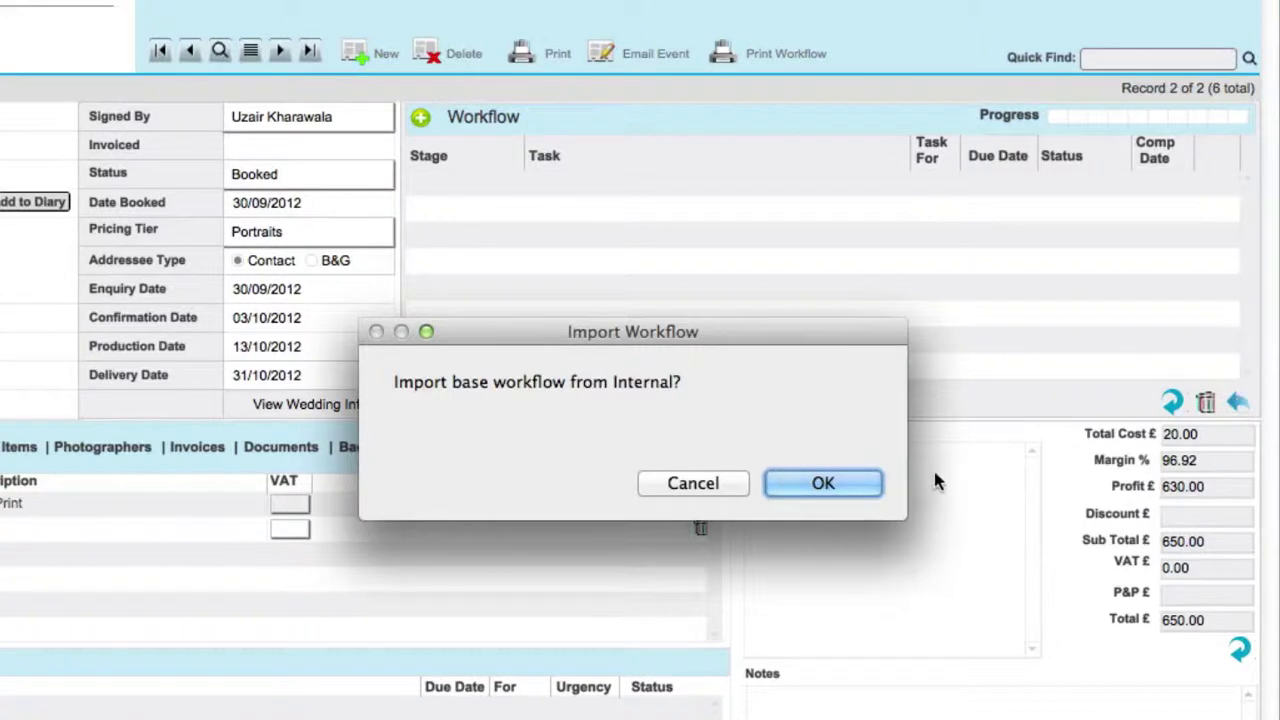
left_click(846, 485)
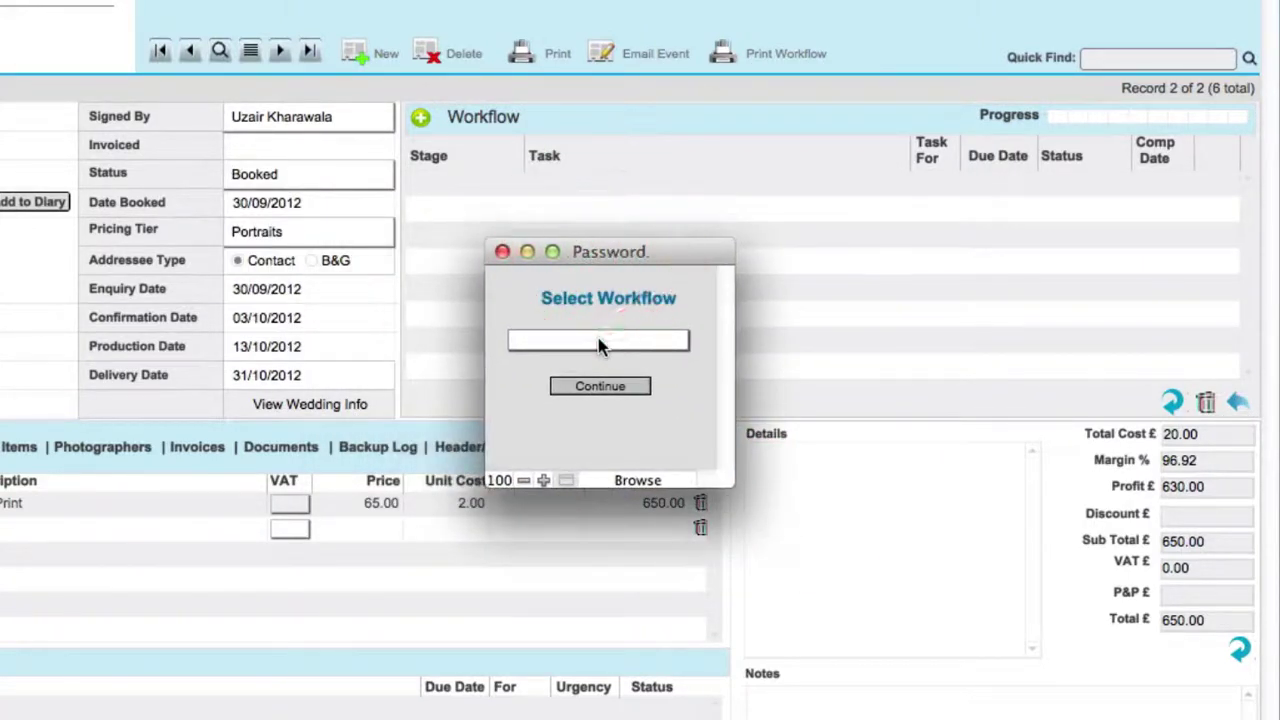
left_click(600, 341)
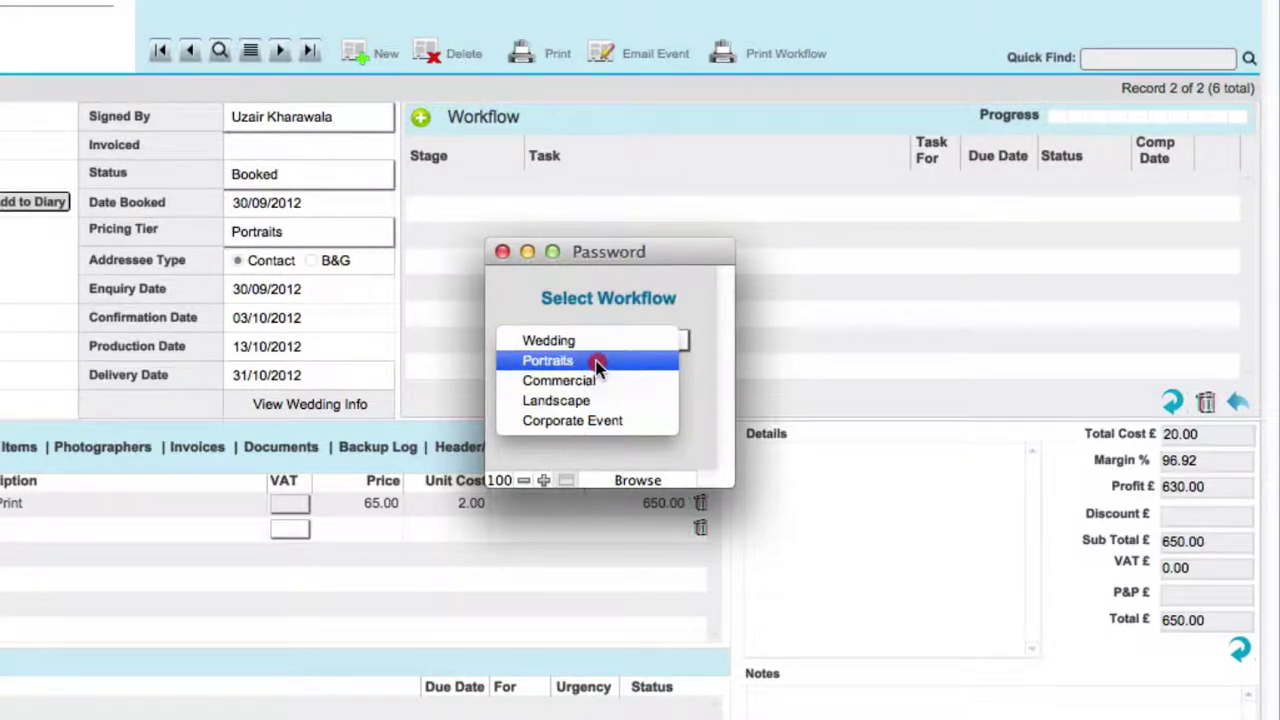
left_click(597, 366)
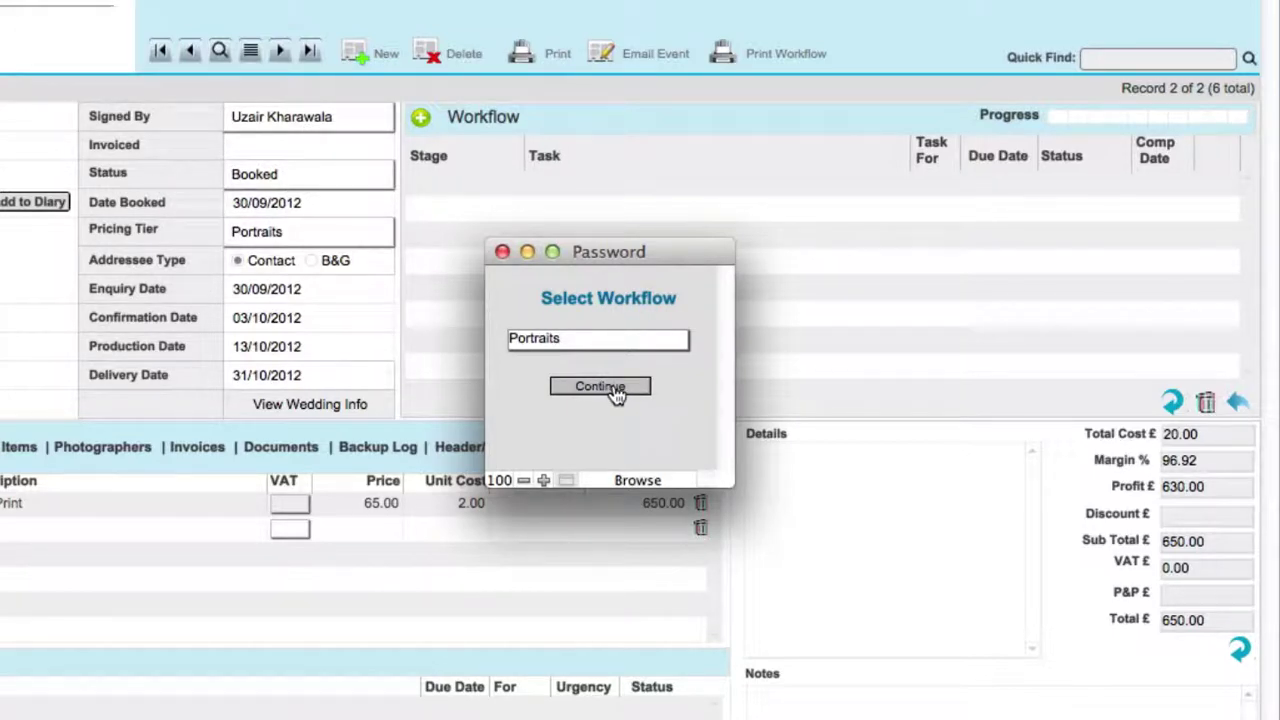
left_click(612, 389)
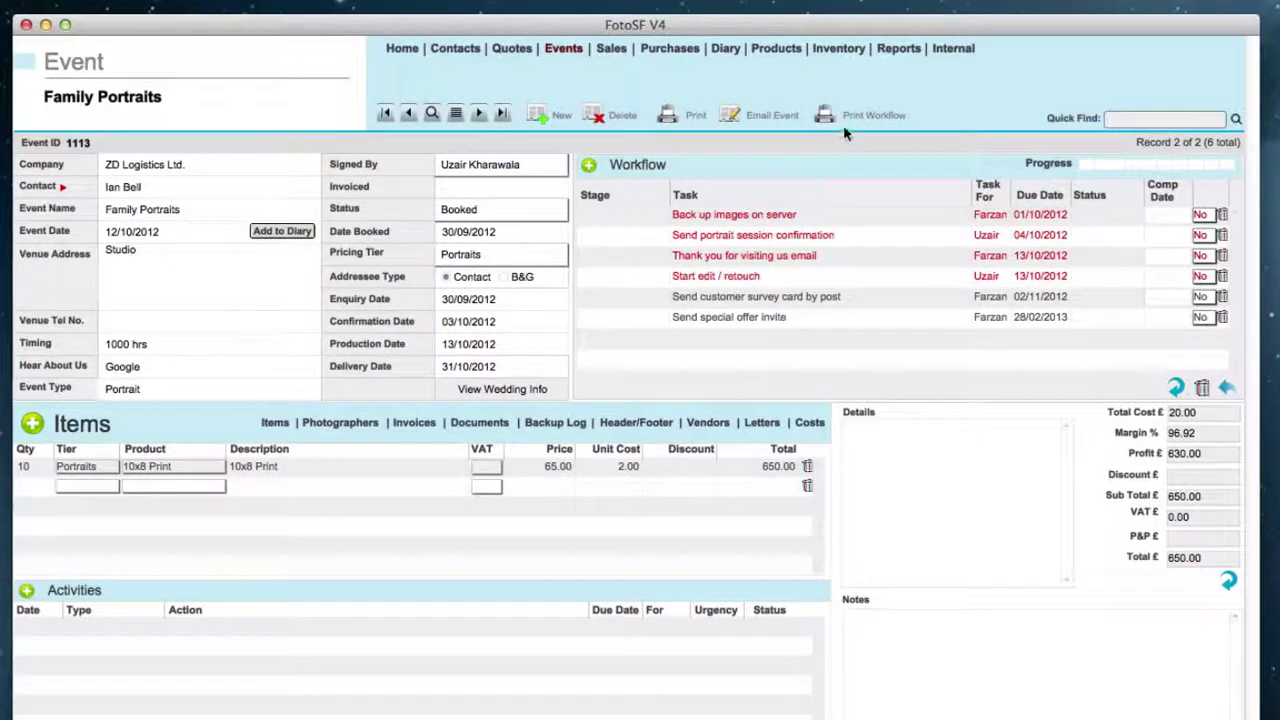
Examine the base workflow tasks in the Internal section for the Wedding, Portraits and Commercial types
left_click(953, 48)
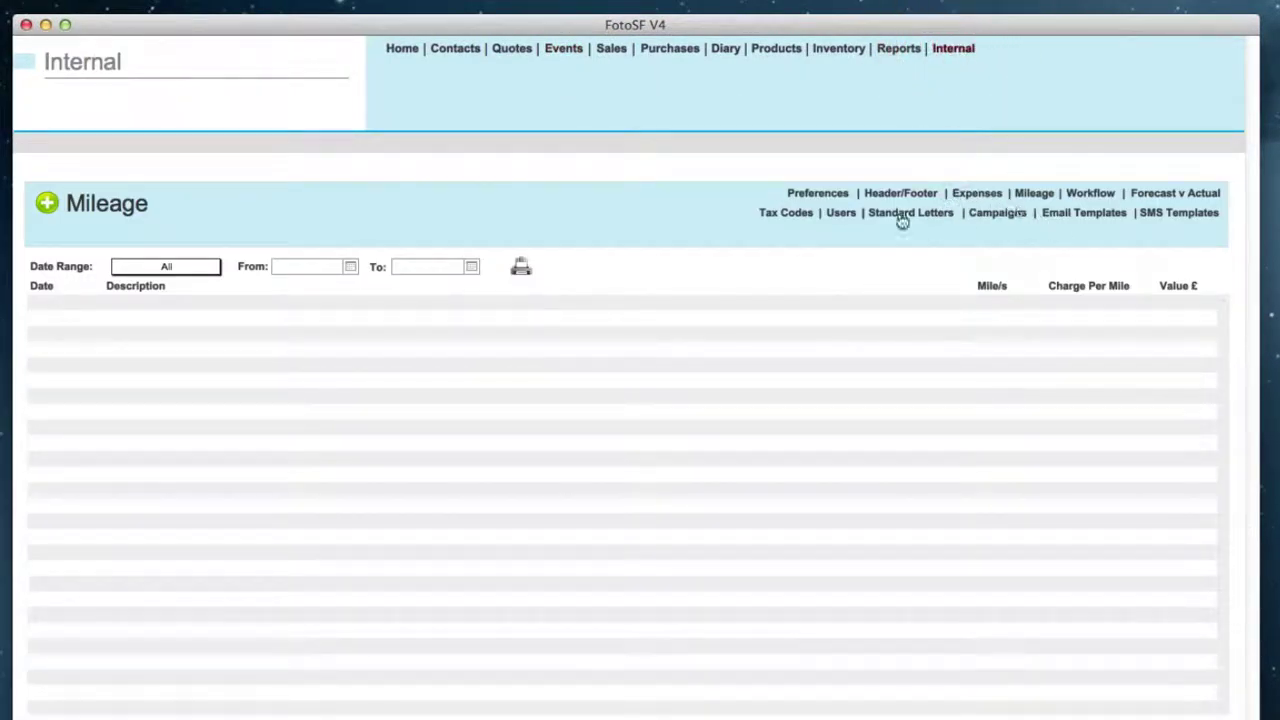
left_click(1090, 195)
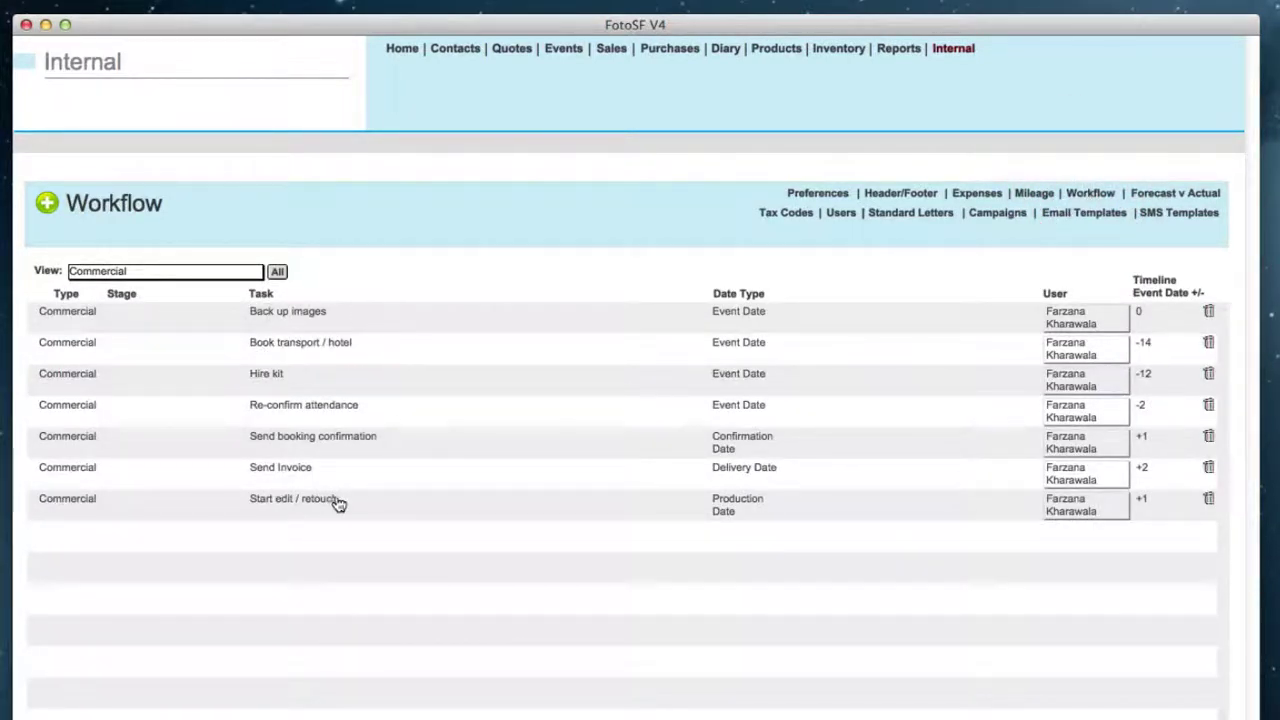
left_click(180, 272)
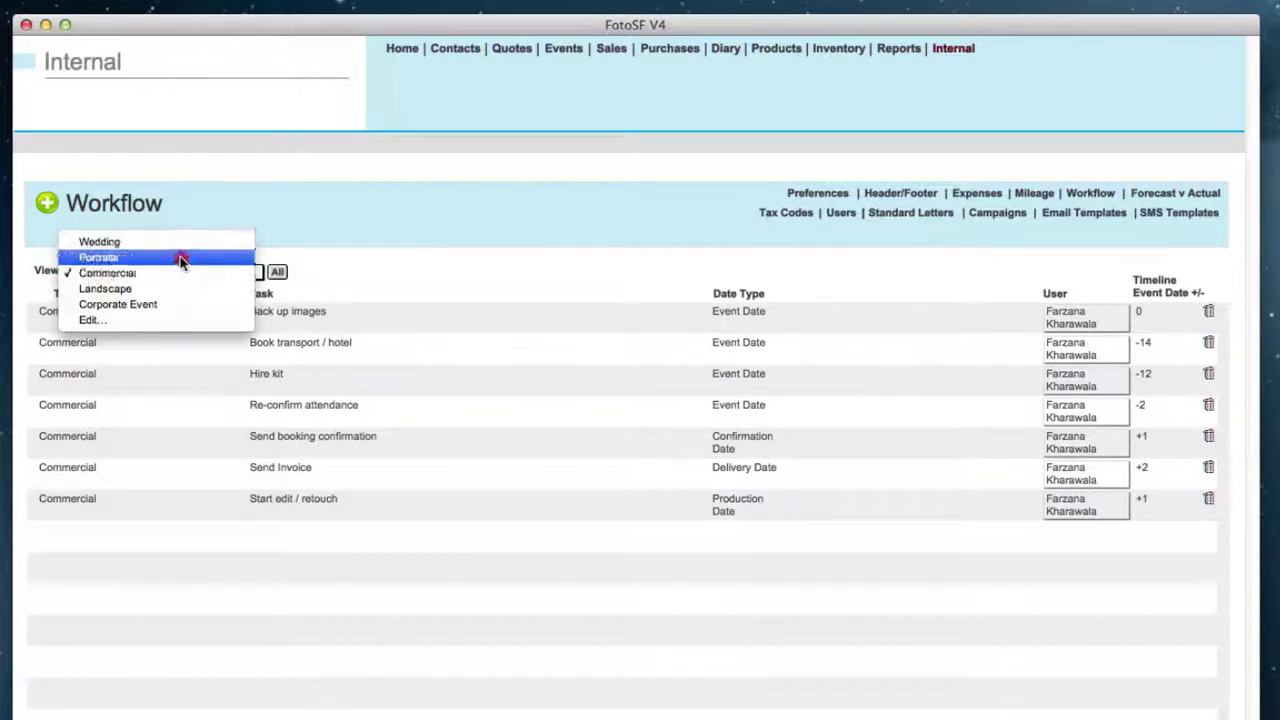
left_click(183, 245)
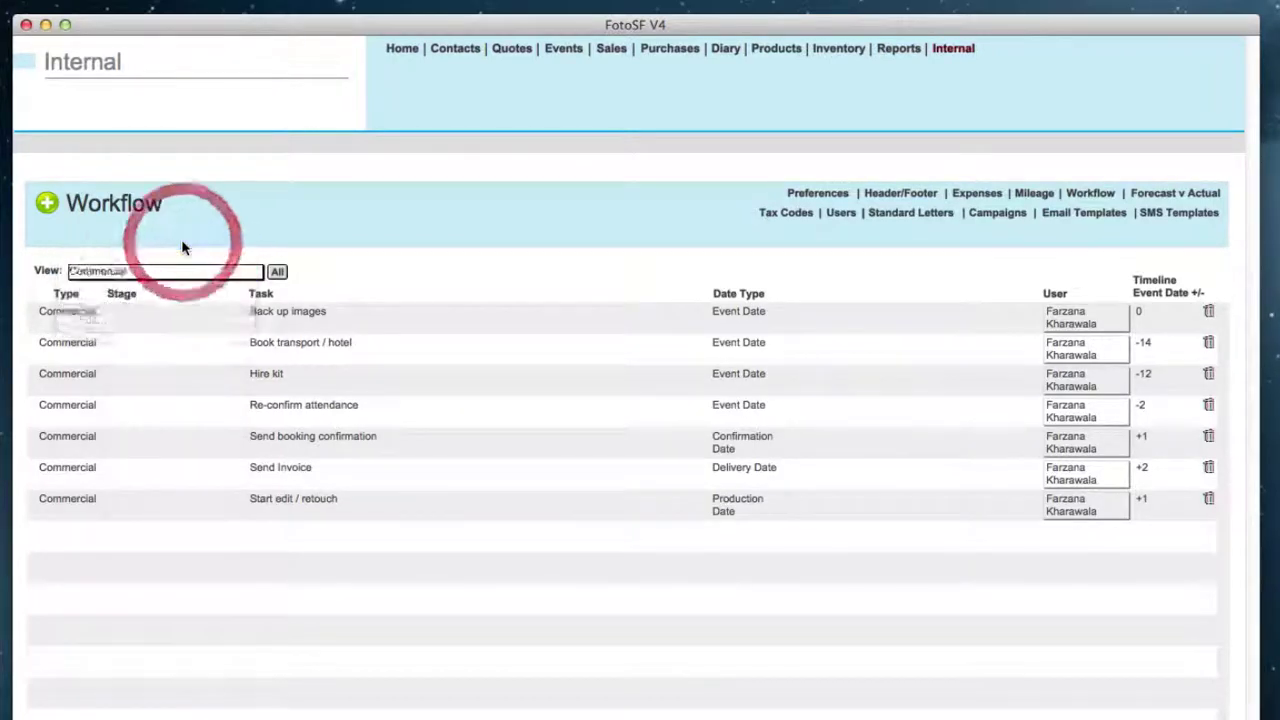
left_click(182, 273)
left_click(179, 287)
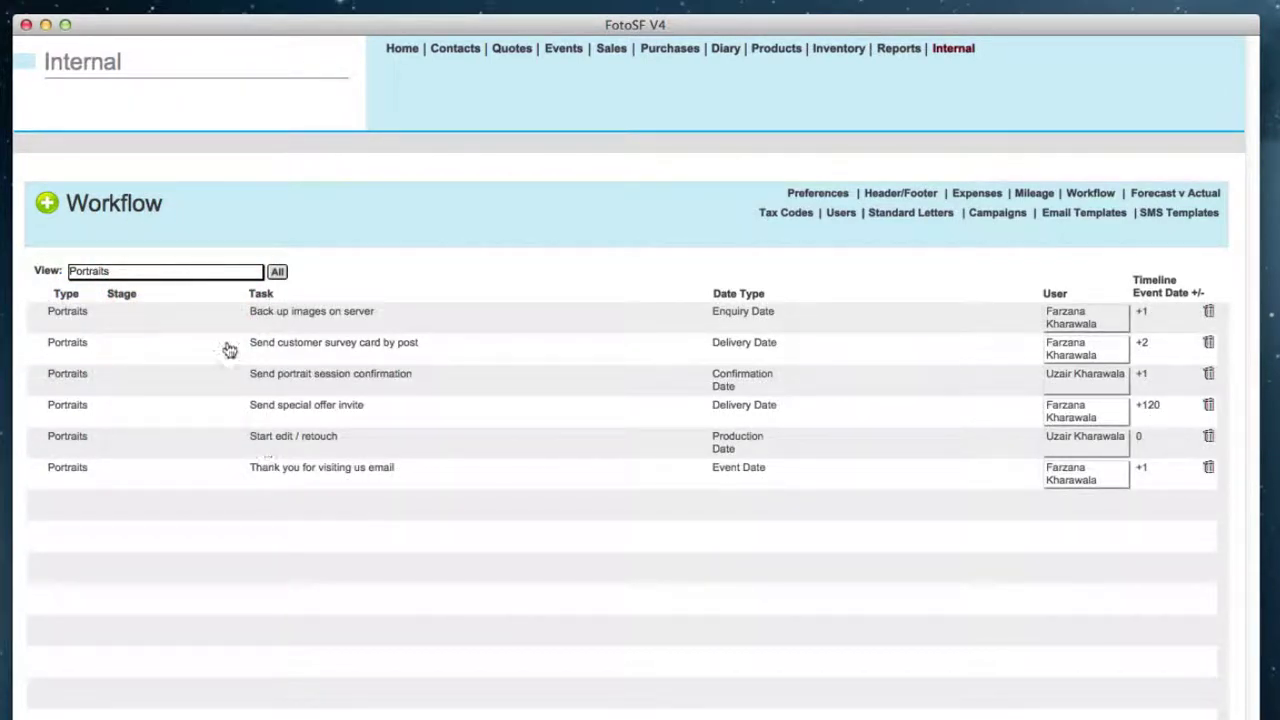
left_click(181, 273)
left_click(183, 287)
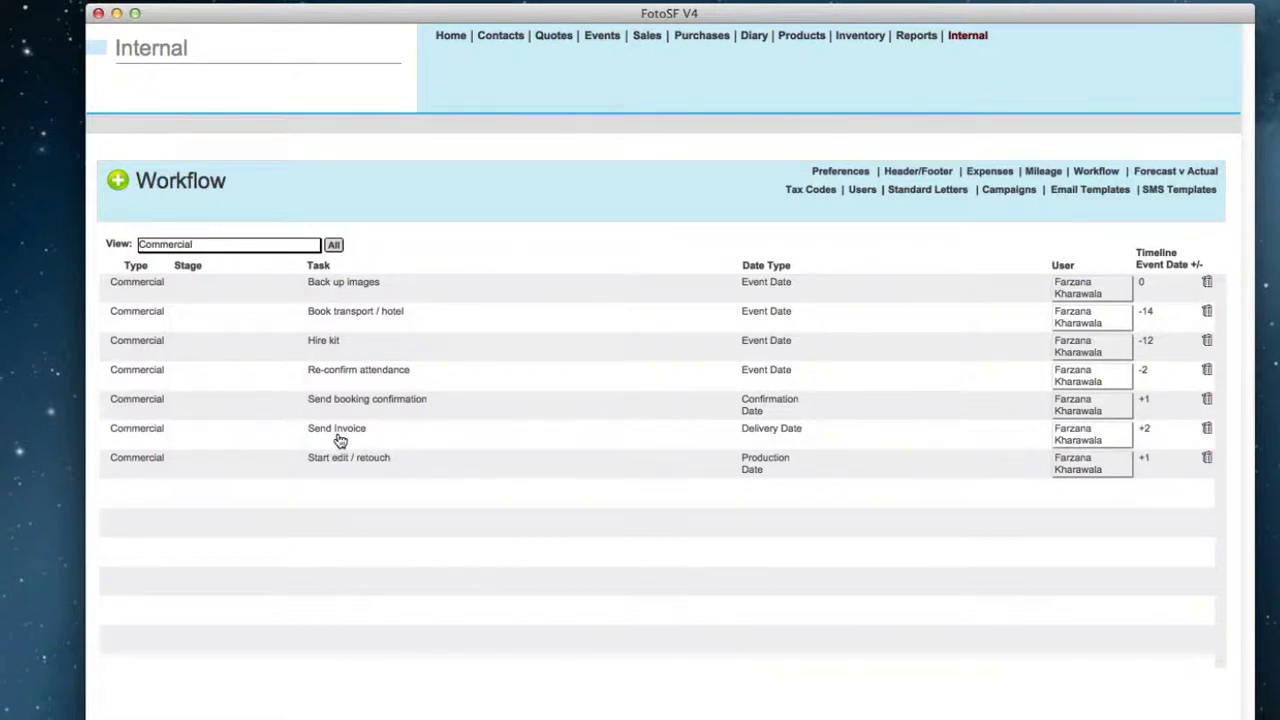
left_click(276, 247)
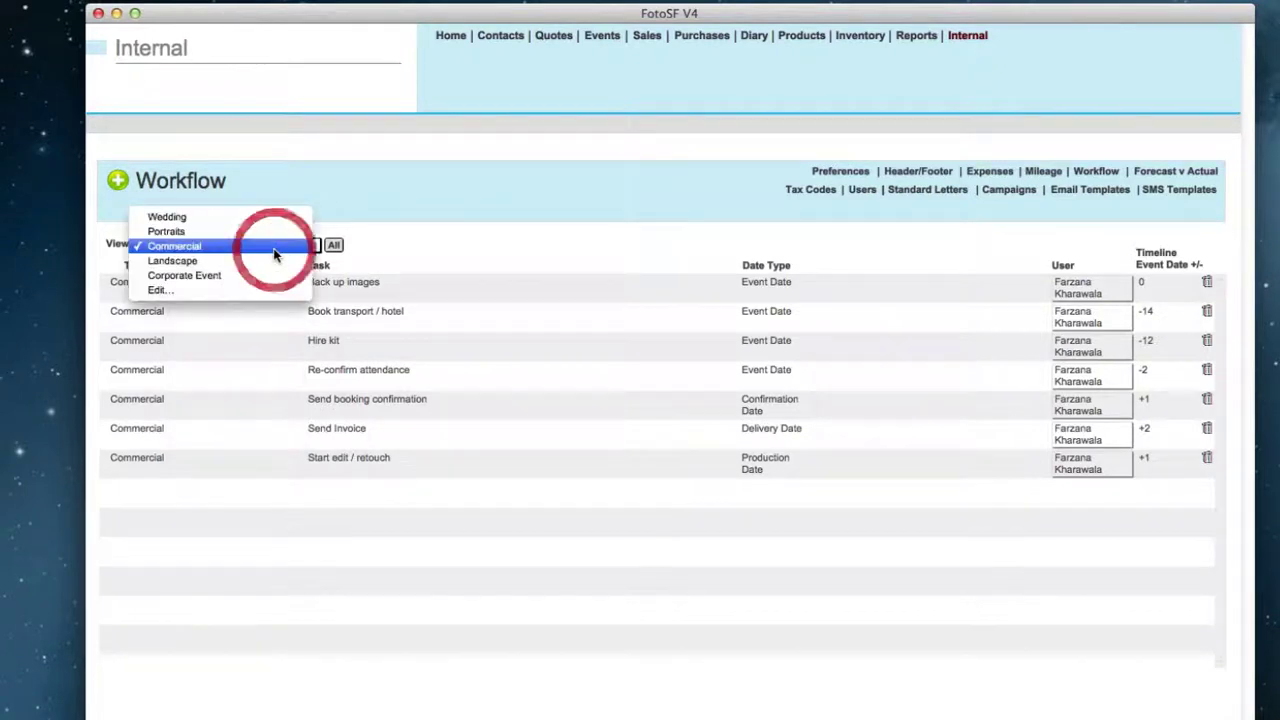
left_click(276, 236)
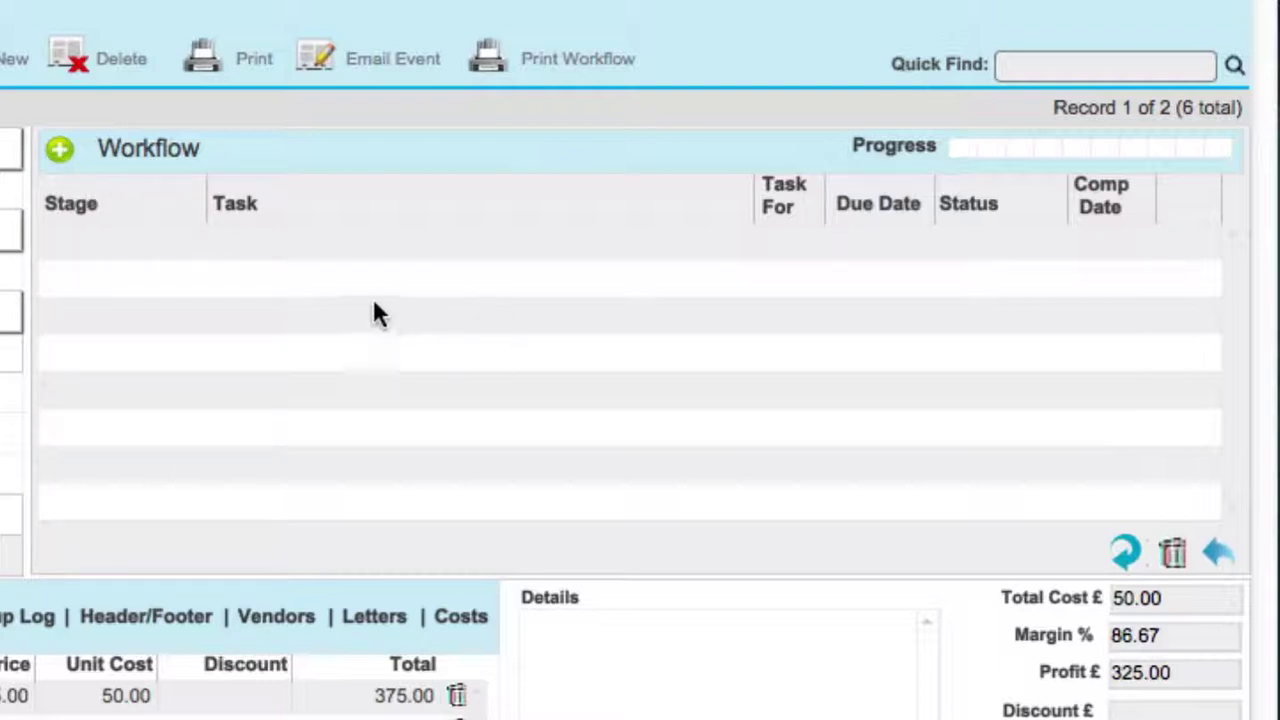
Import the Commercial base workflow from Internal into the photography event that has an empty workflow
left_click(1220, 553)
left_click(664, 662)
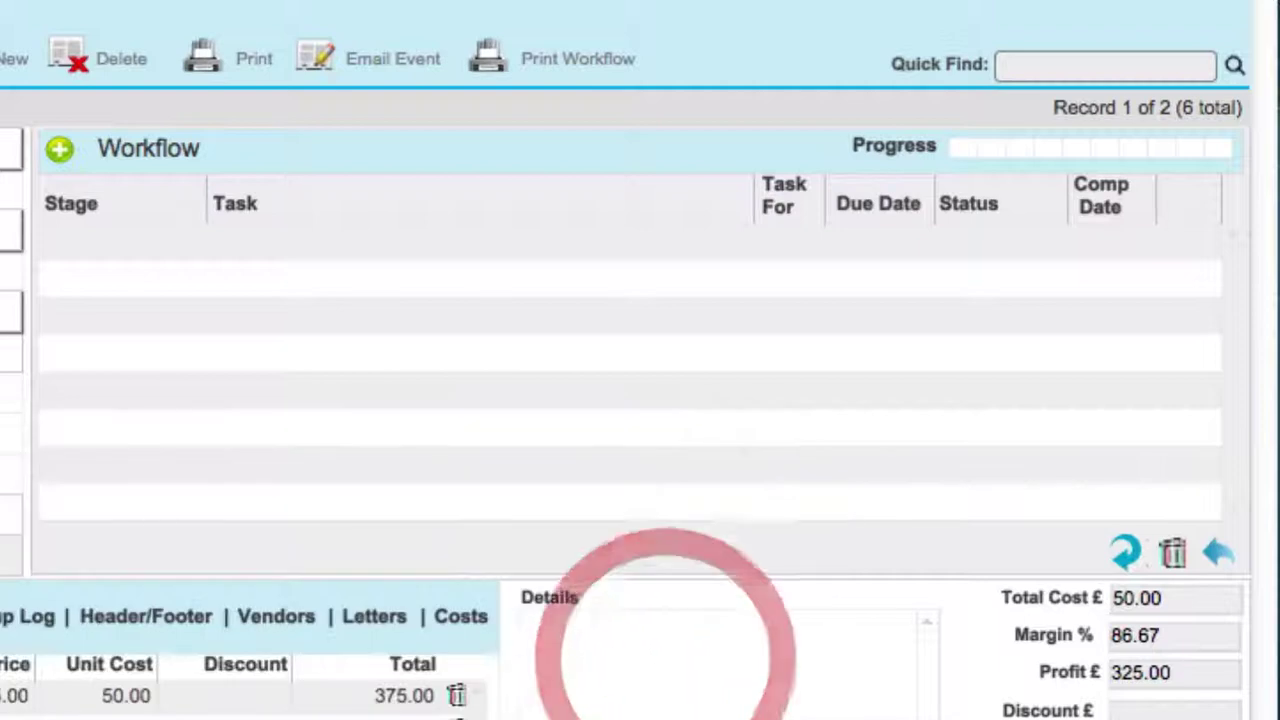
left_click(328, 310)
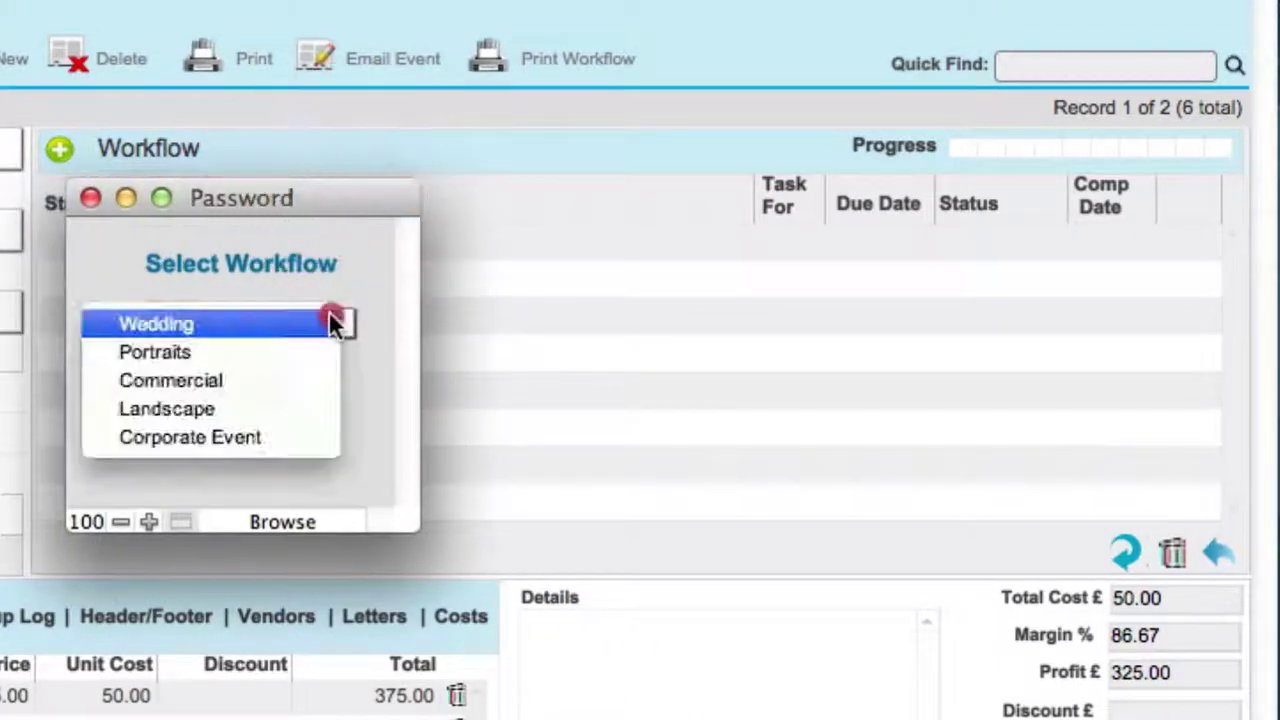
left_click(325, 383)
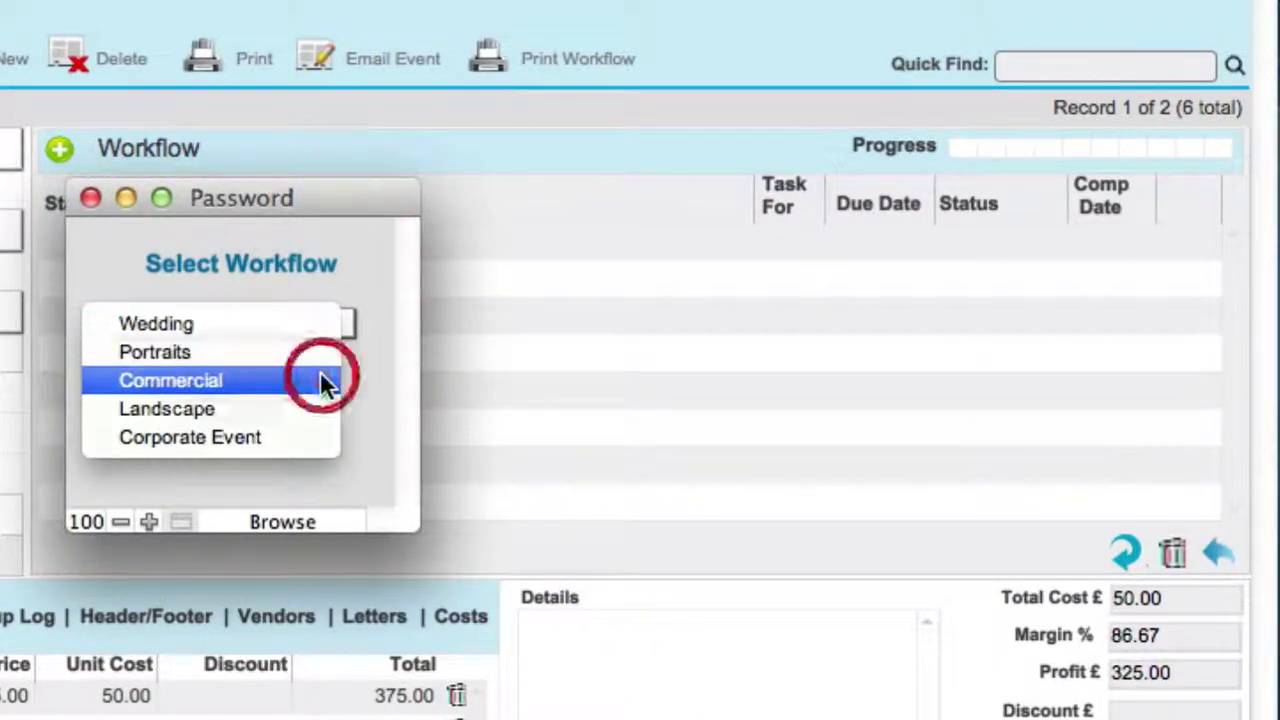
left_click(230, 395)
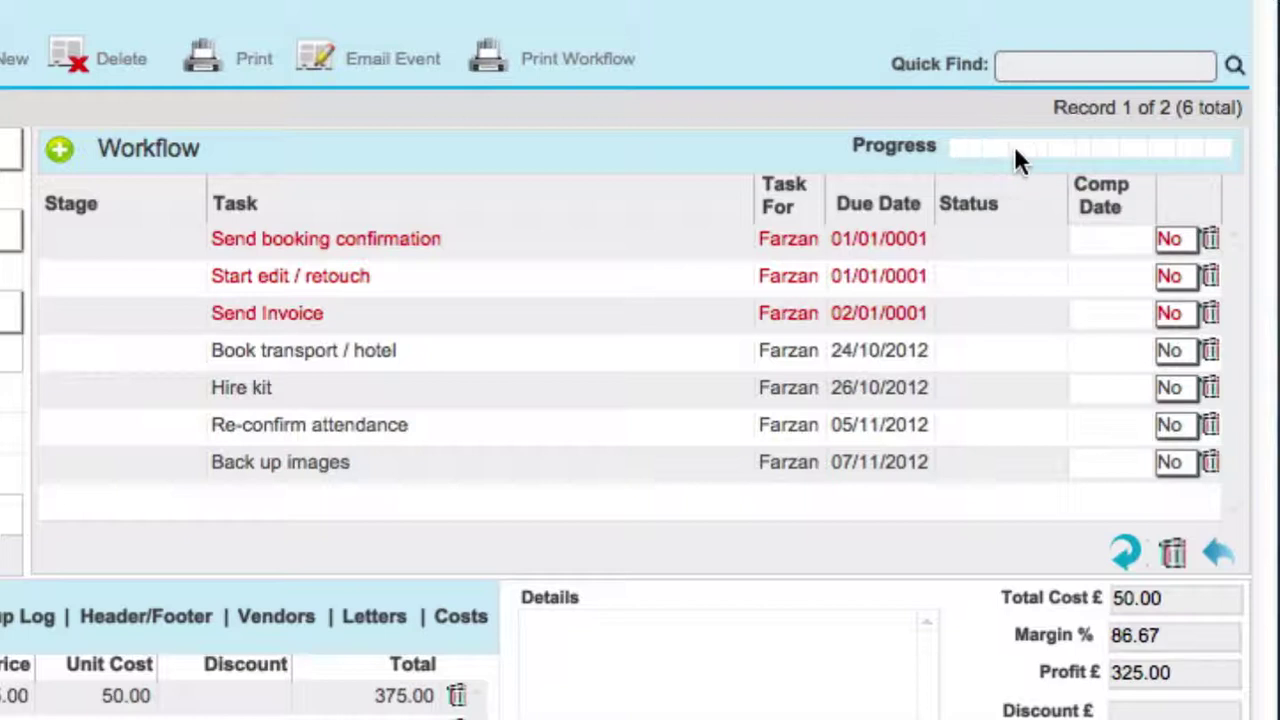
Mark all seven workflow tasks of the event as completed, from Send booking confirmation to Back up images
left_click(1179, 232)
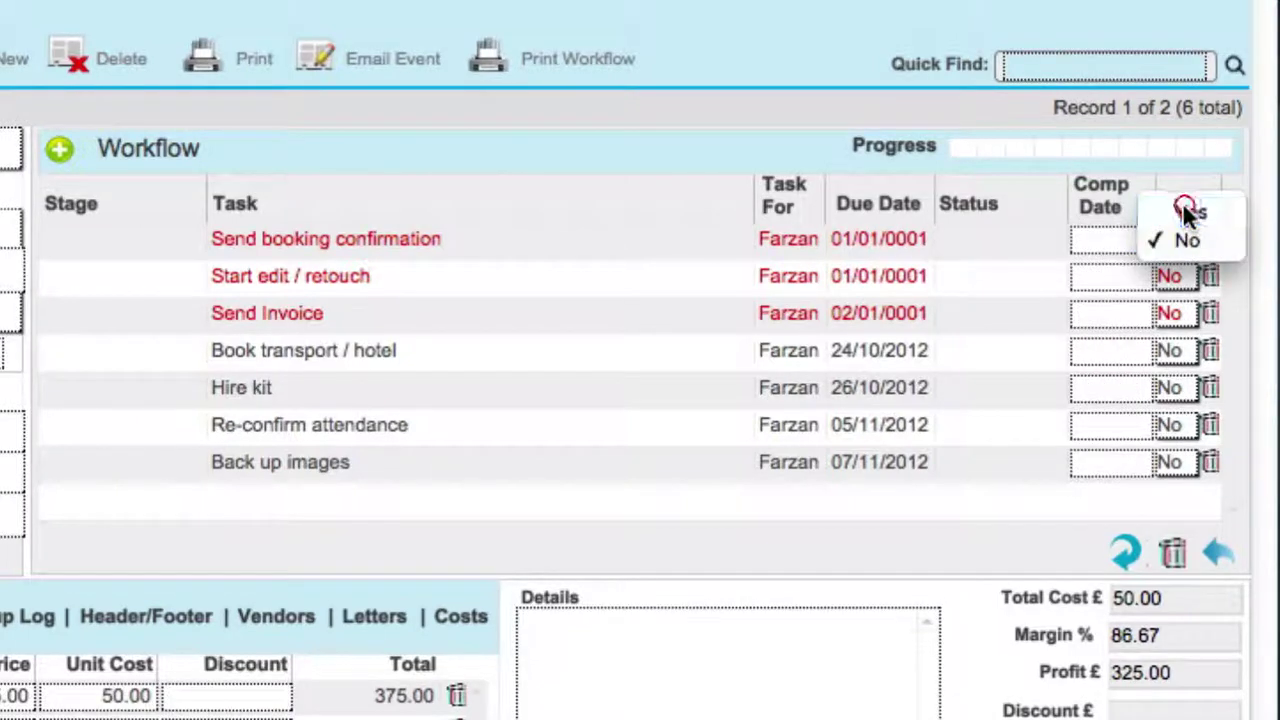
left_click(1182, 202)
left_click(1172, 277)
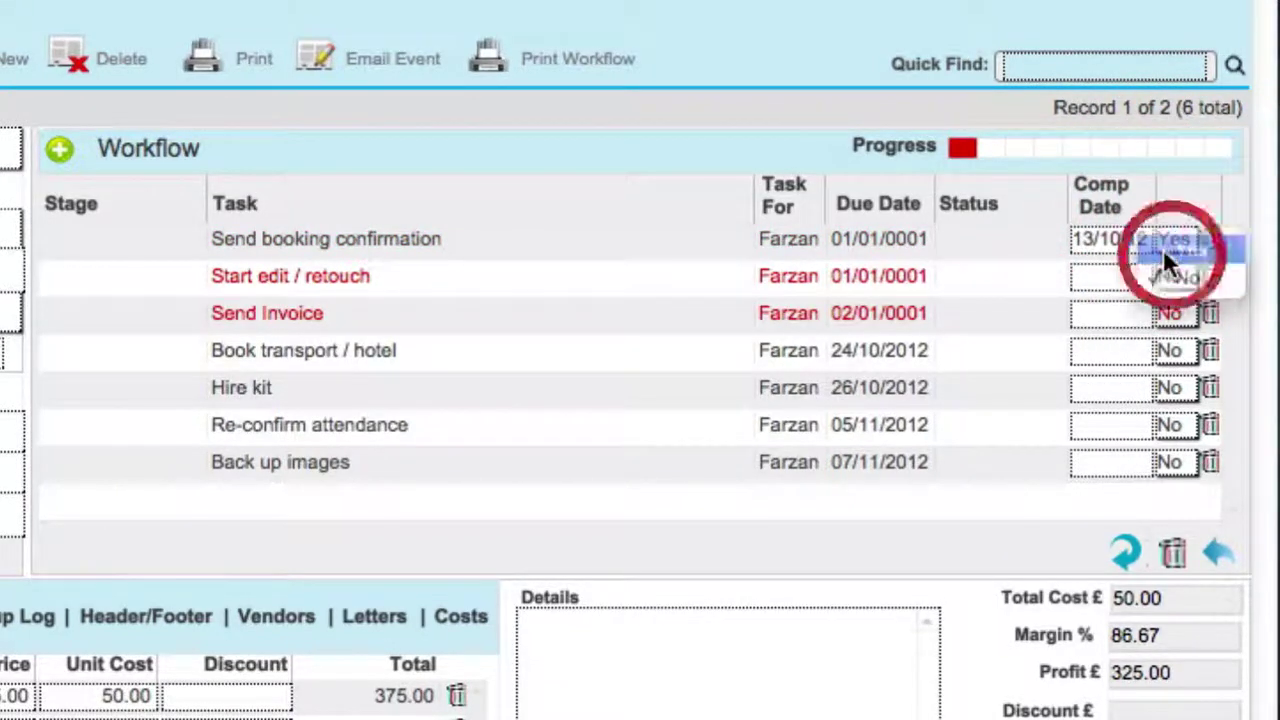
left_click(1163, 248)
left_click(1170, 311)
left_click(1170, 292)
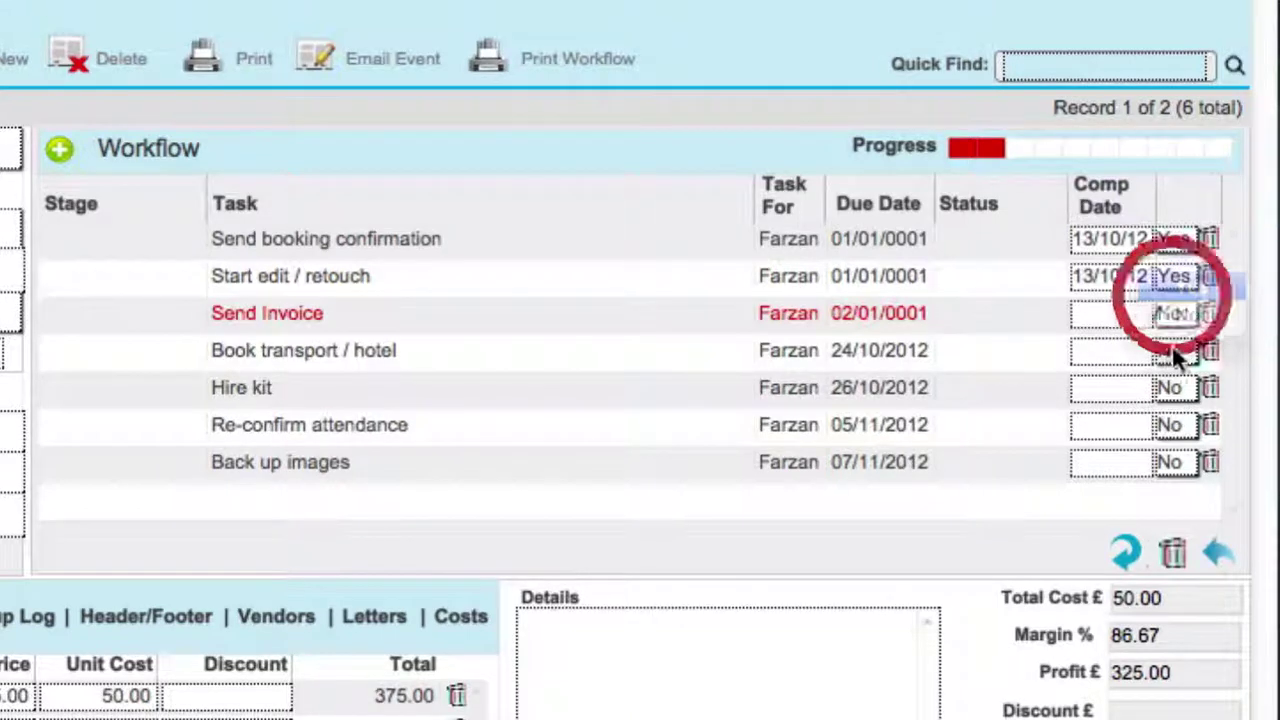
left_click(1168, 350)
left_click(1168, 325)
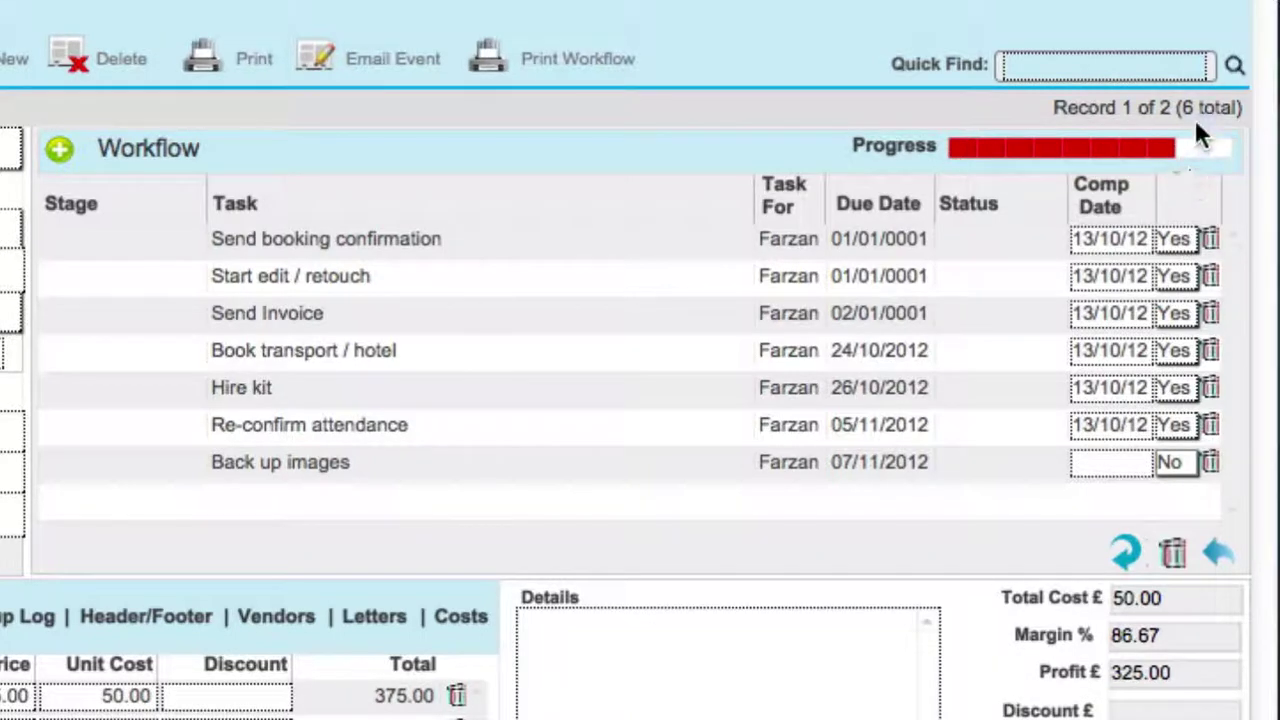
left_click(1175, 462)
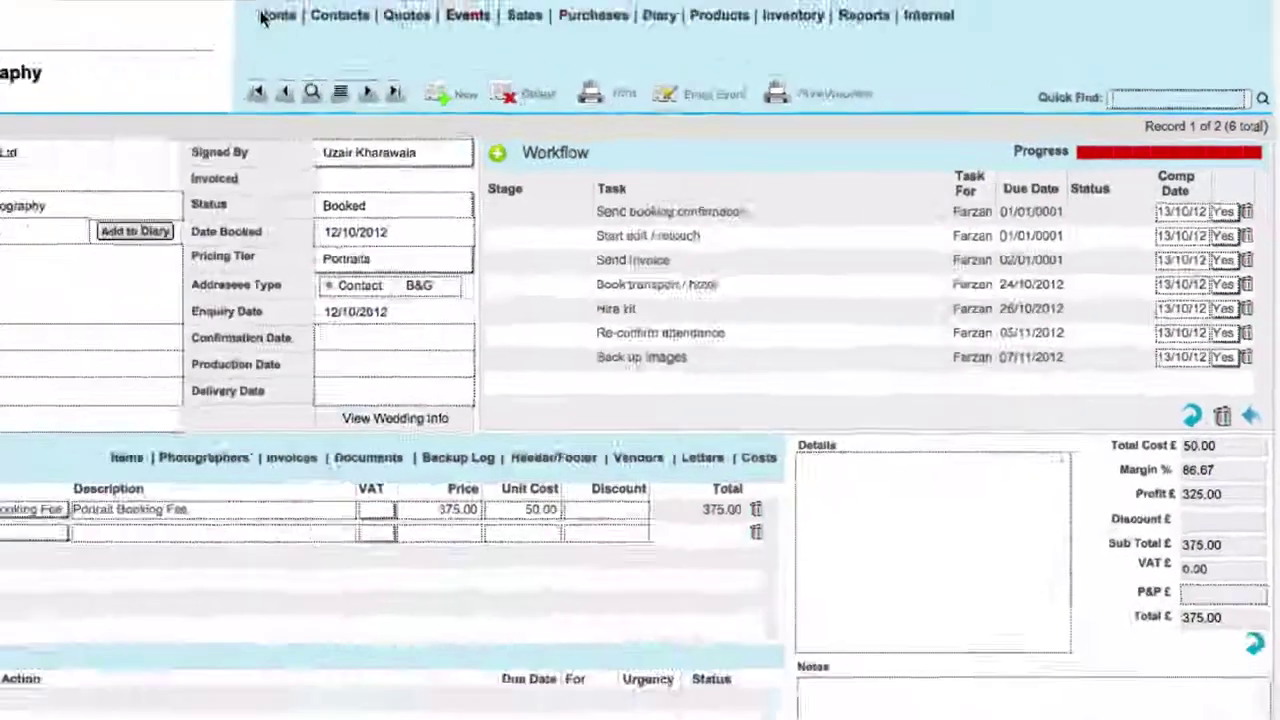
On the Home page, mark the four pending workflow tasks due up to 13/10/12 as completed, and refresh the list by visiting Contacts and returning
left_click(434, 38)
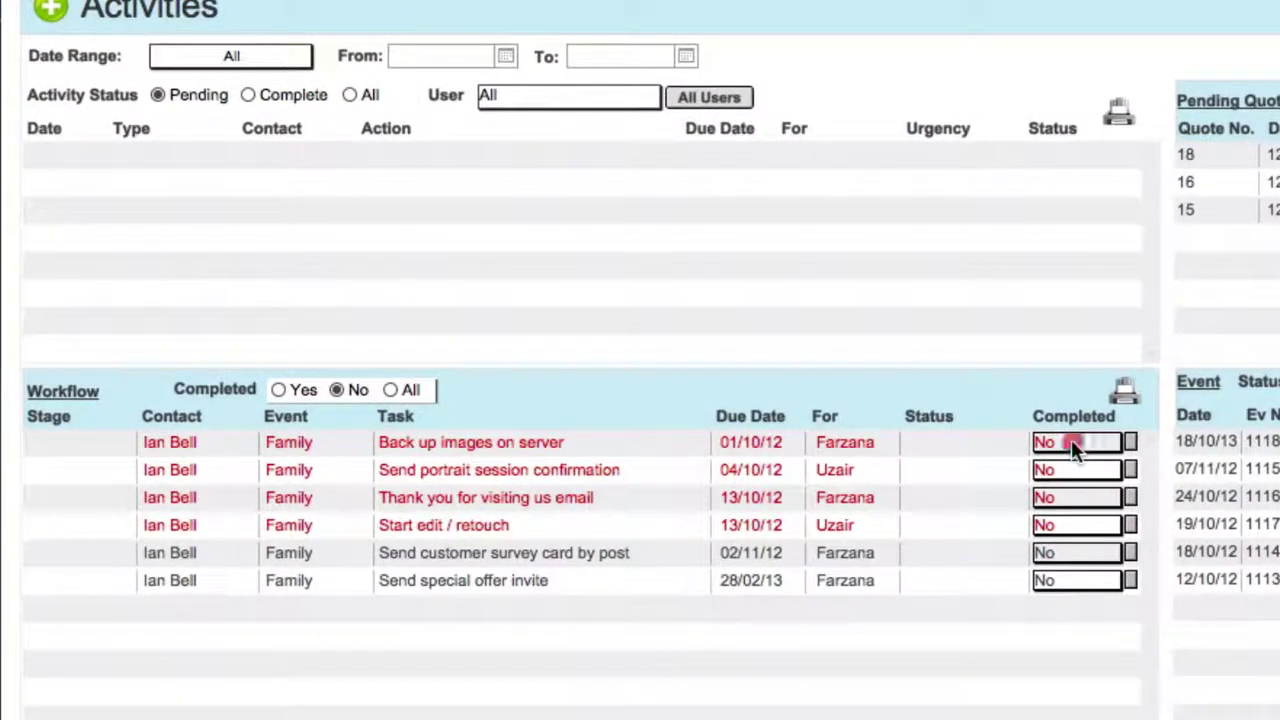
left_click(930, 447)
left_click(1079, 426)
left_click(1082, 465)
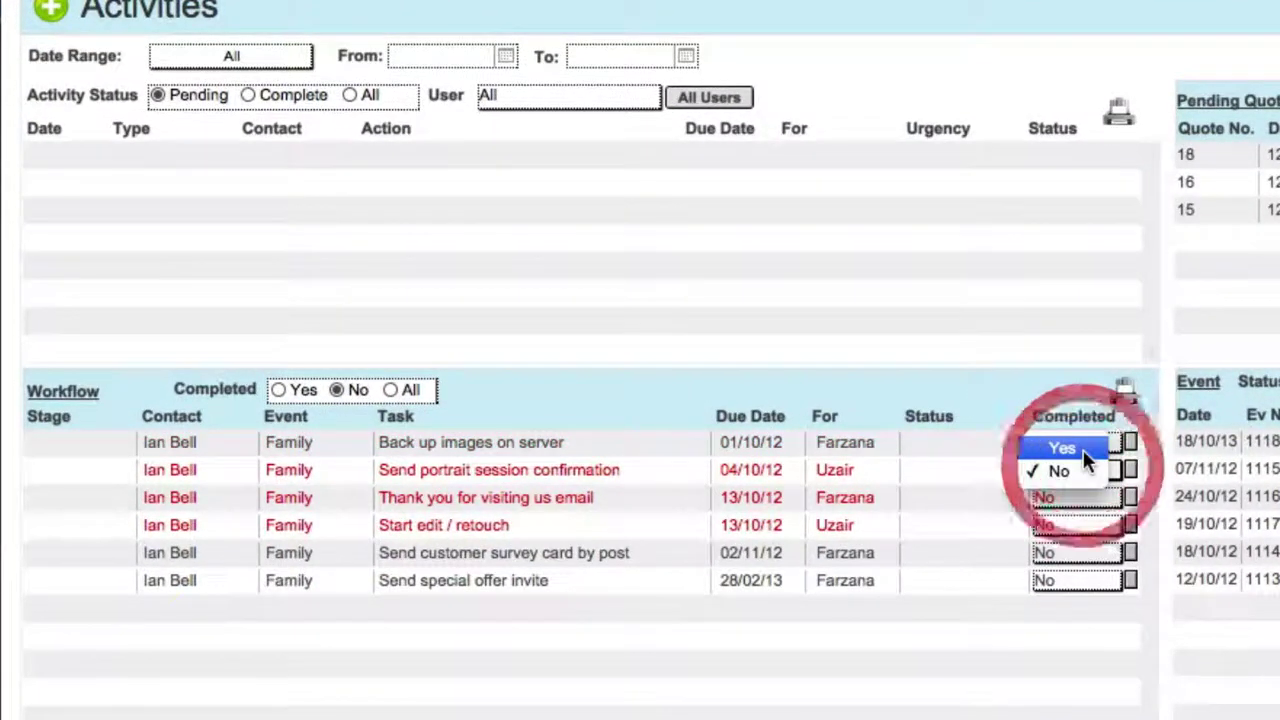
left_click(1083, 449)
left_click(1087, 490)
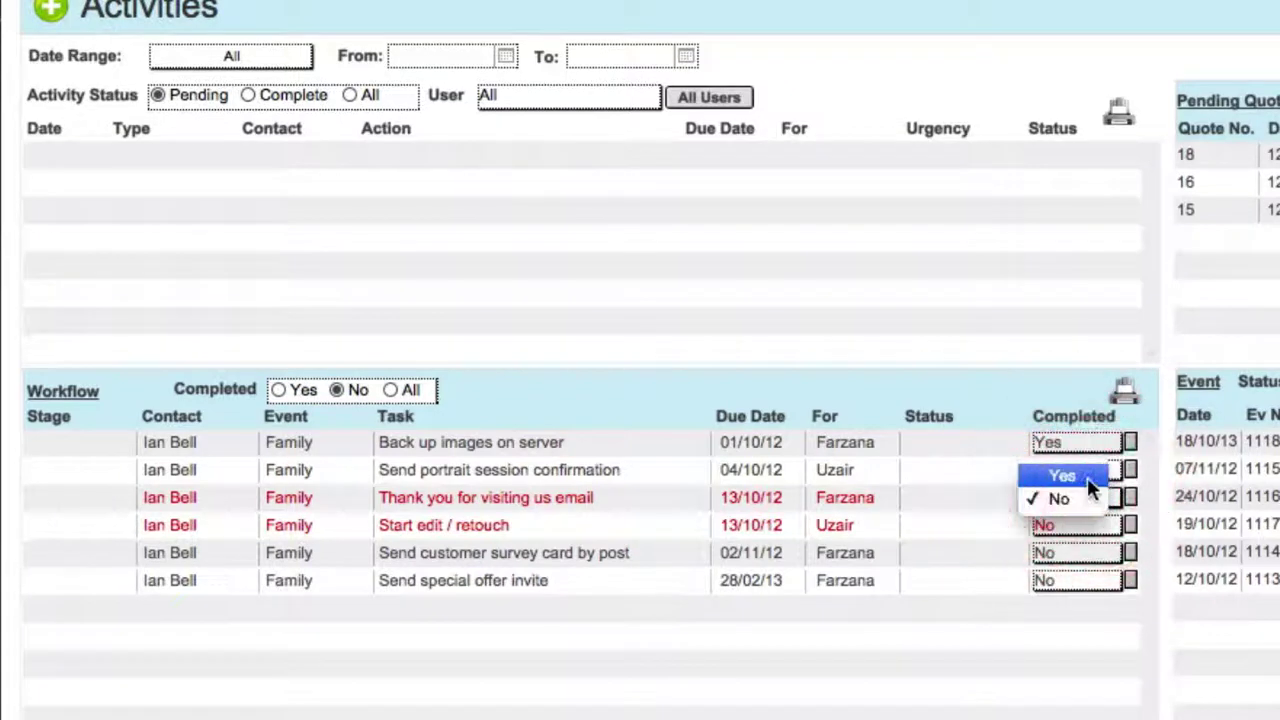
left_click(1087, 477)
left_click(1085, 520)
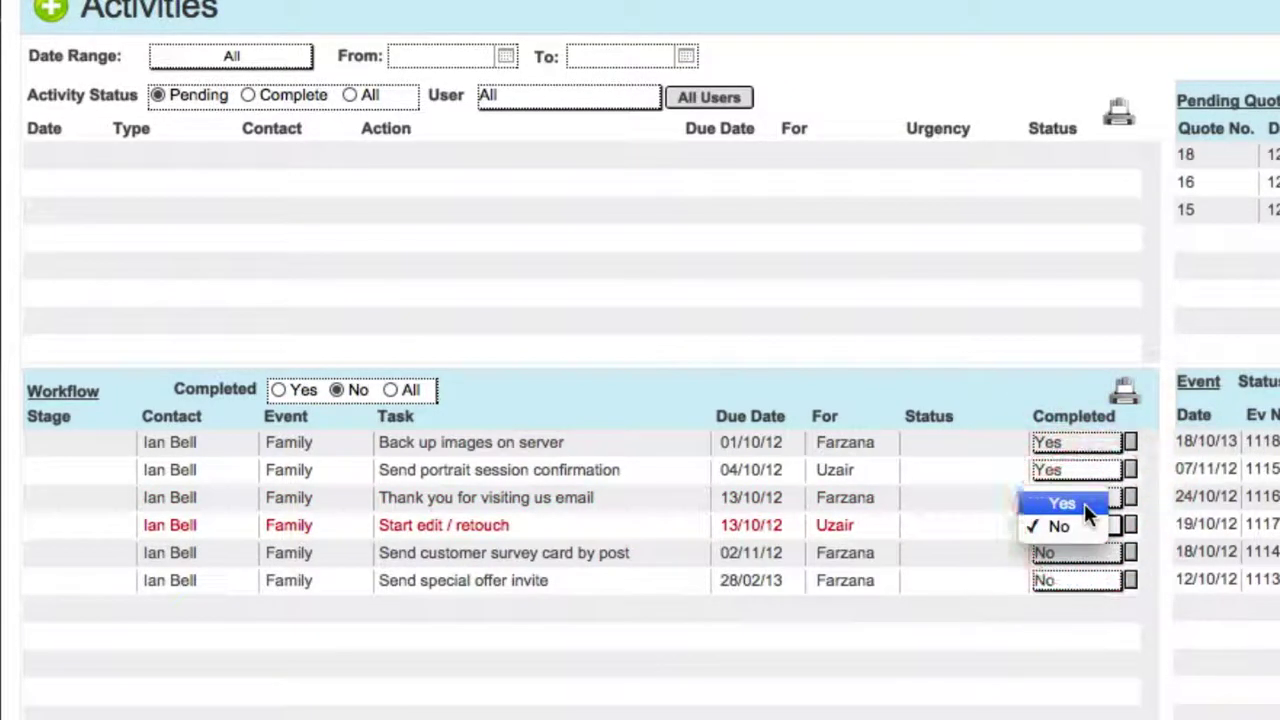
left_click(1084, 503)
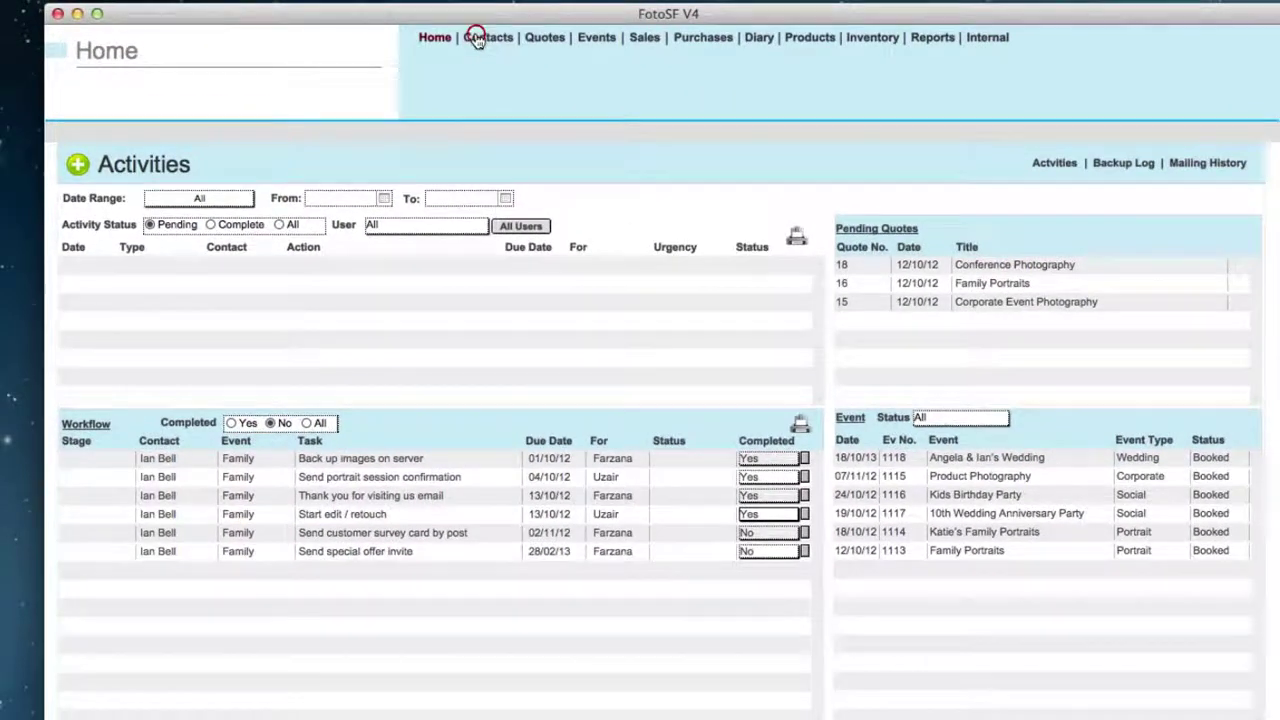
left_click(471, 40)
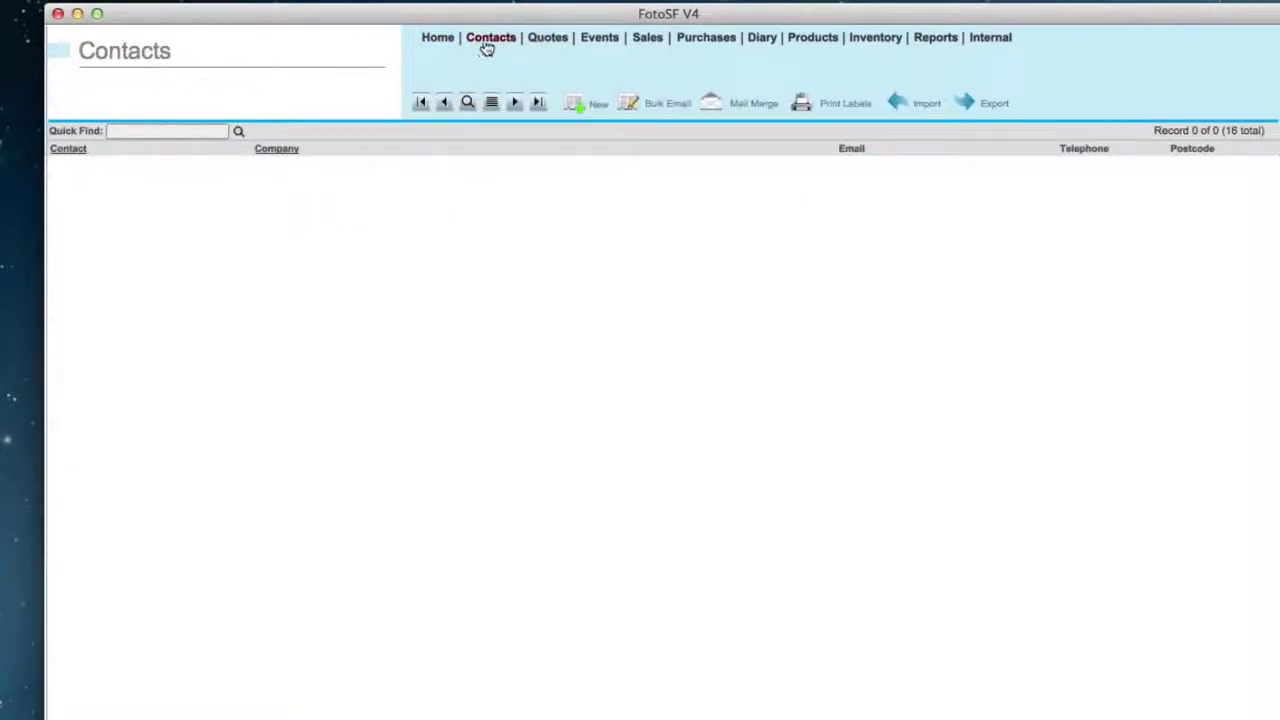
left_click(428, 37)
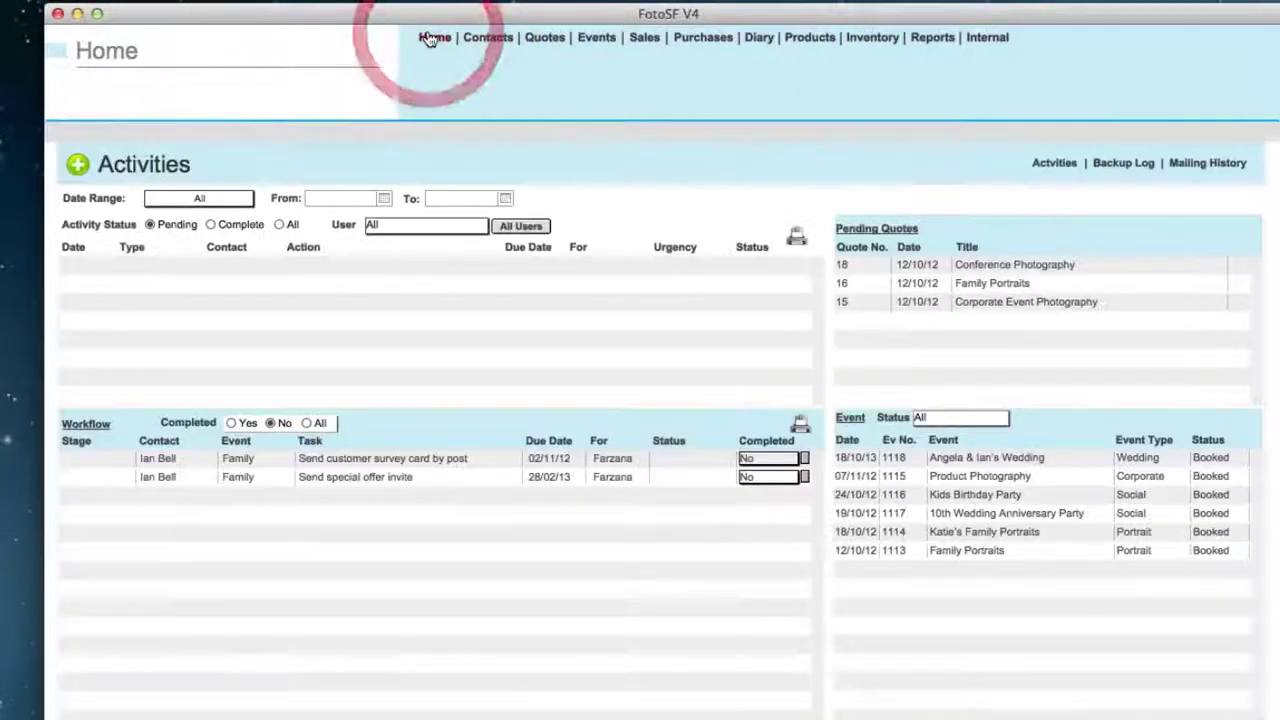